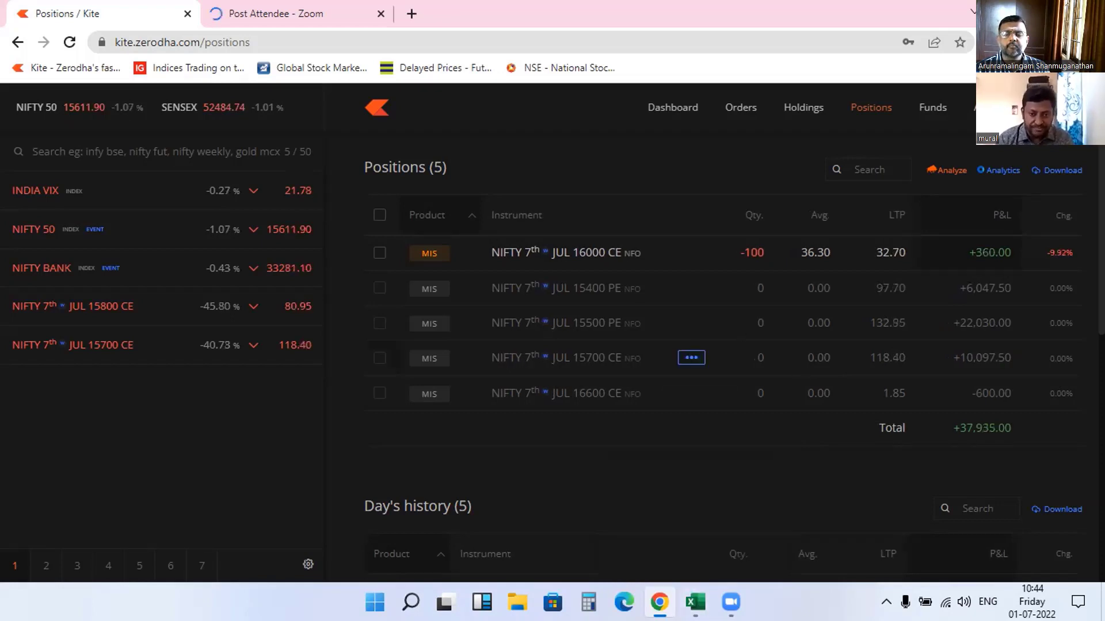
# - Switch to the Aadhya workbook in Excel and set the Call Option Calculator's price of the underlying to 15615
pyautogui.moveTo(695, 602)
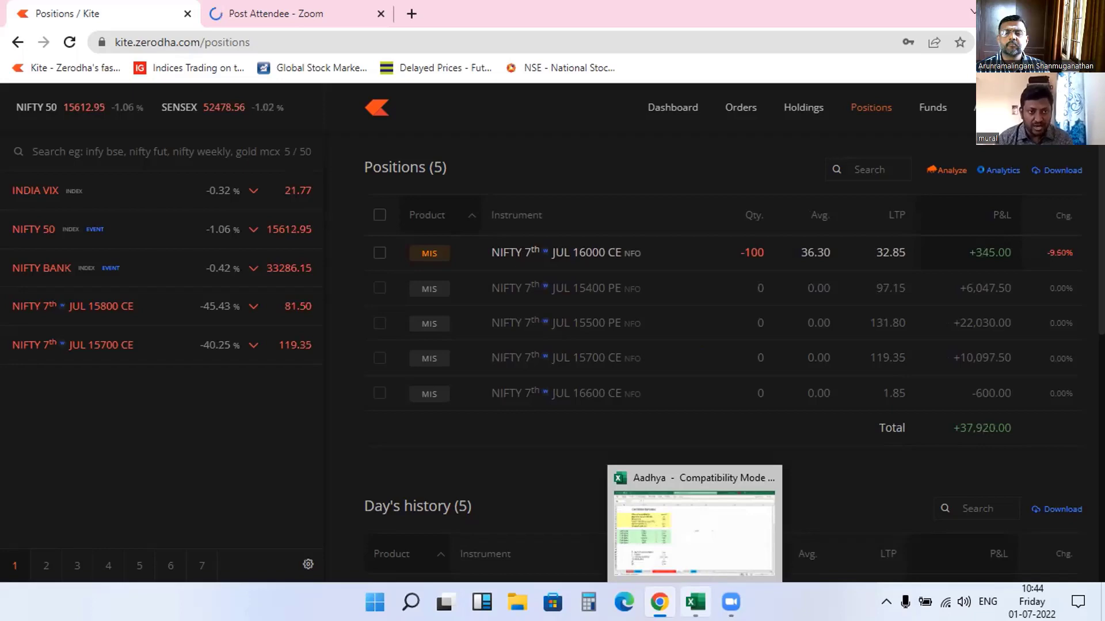
pyautogui.click(695, 532)
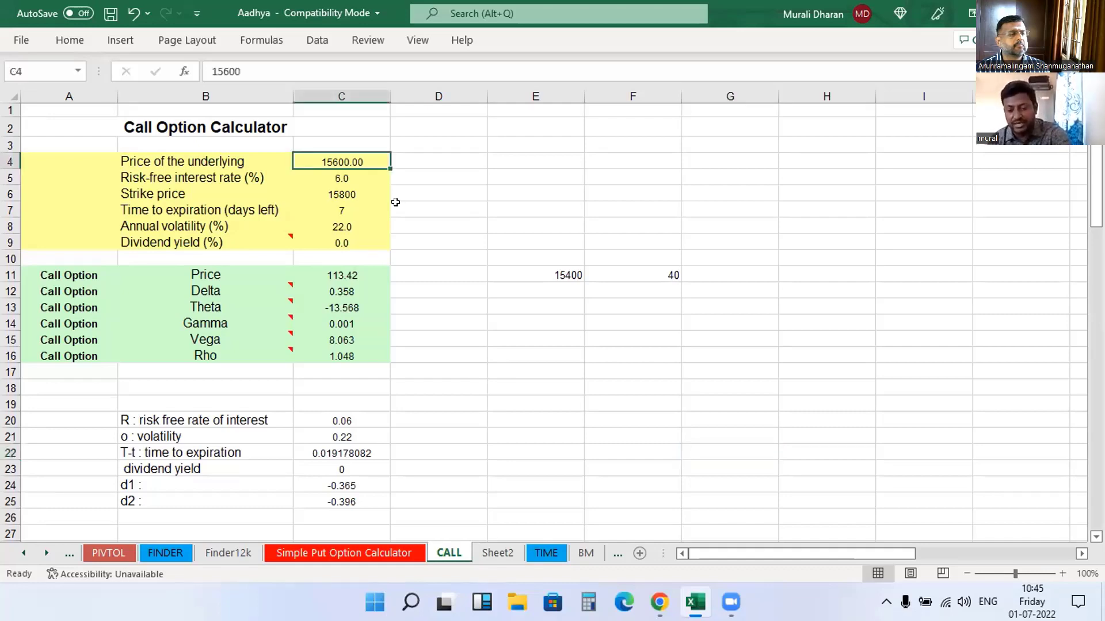
pyautogui.write('15615')
pyautogui.click(444, 269)
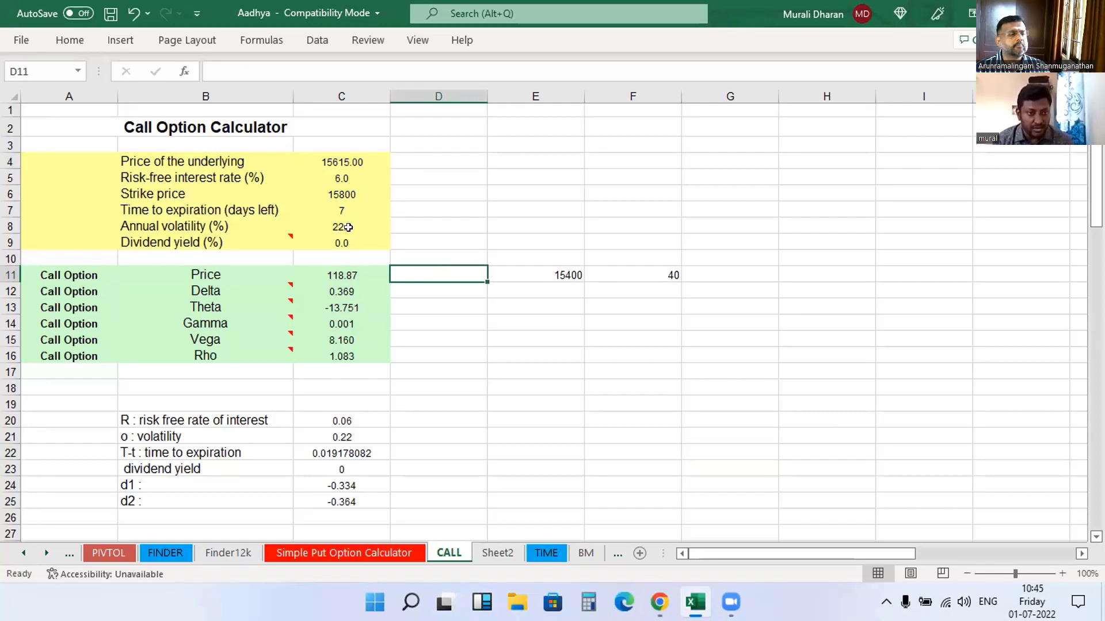
pyautogui.press('Left')
pyautogui.press('Up')
pyautogui.press('Up')
pyautogui.press('Up')
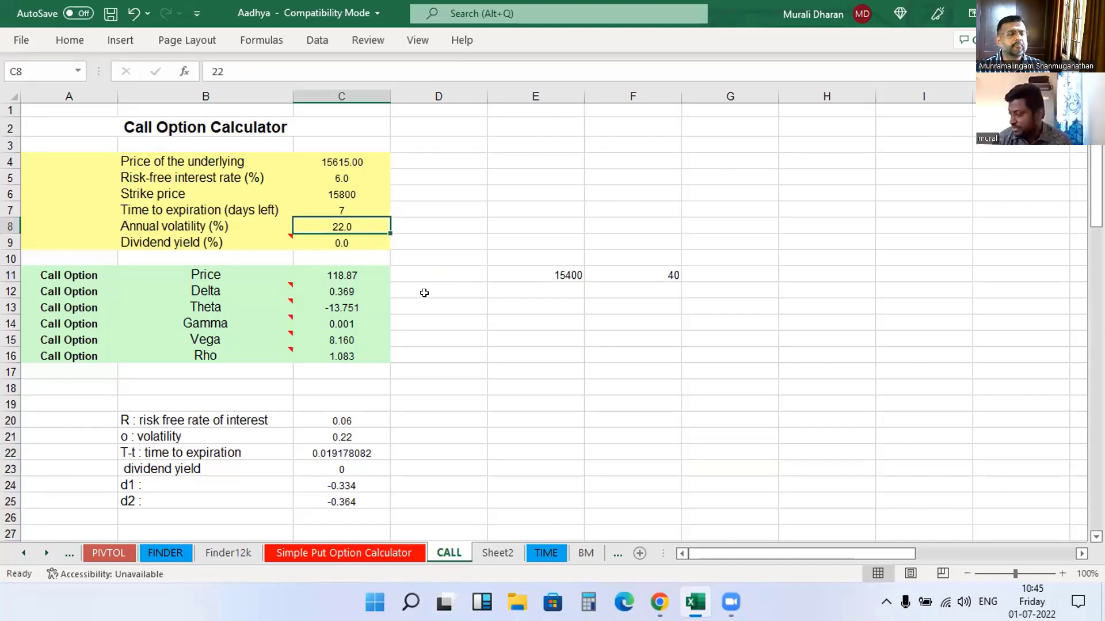
# - On the Simple Put Option Calculator sheet, set the price of the underlying to 15615
pyautogui.click(366, 550)
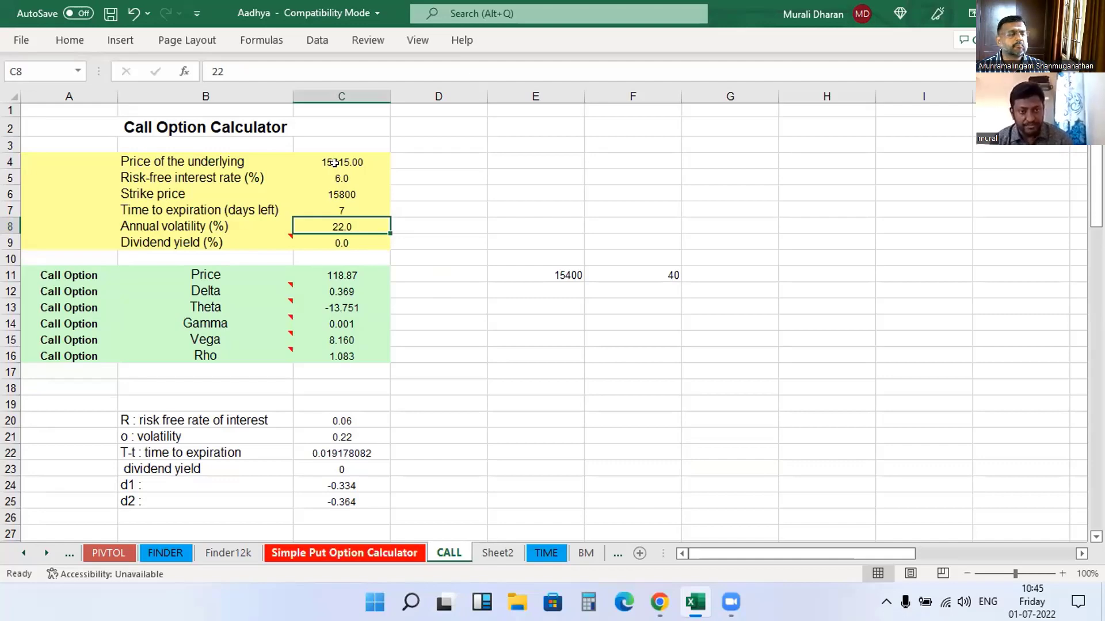
pyautogui.click(335, 164)
pyautogui.write('15')
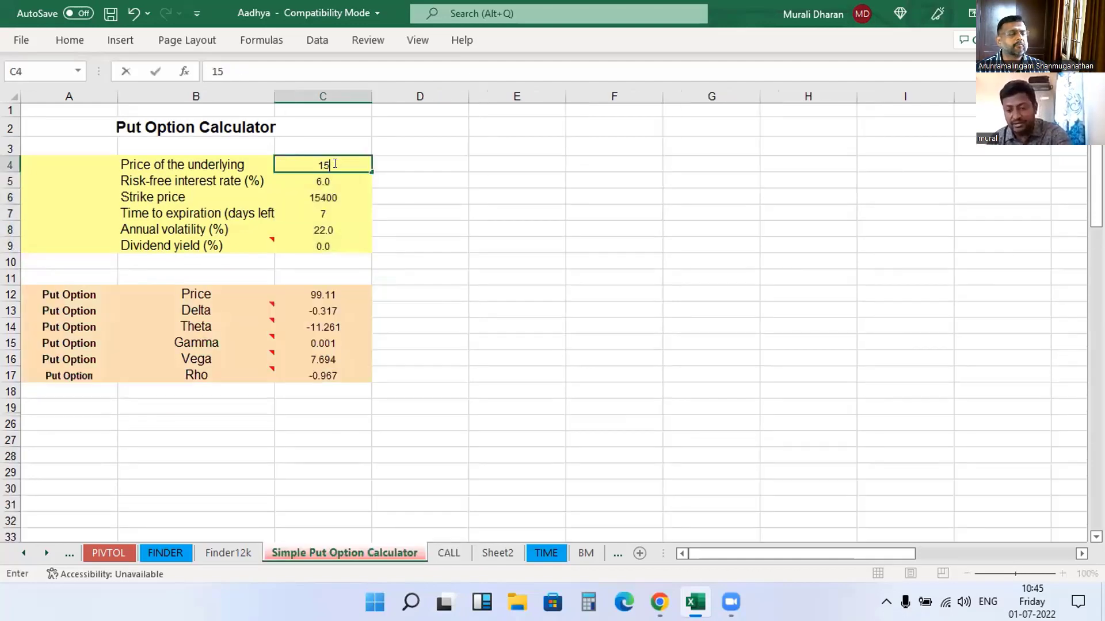
pyautogui.write('615')
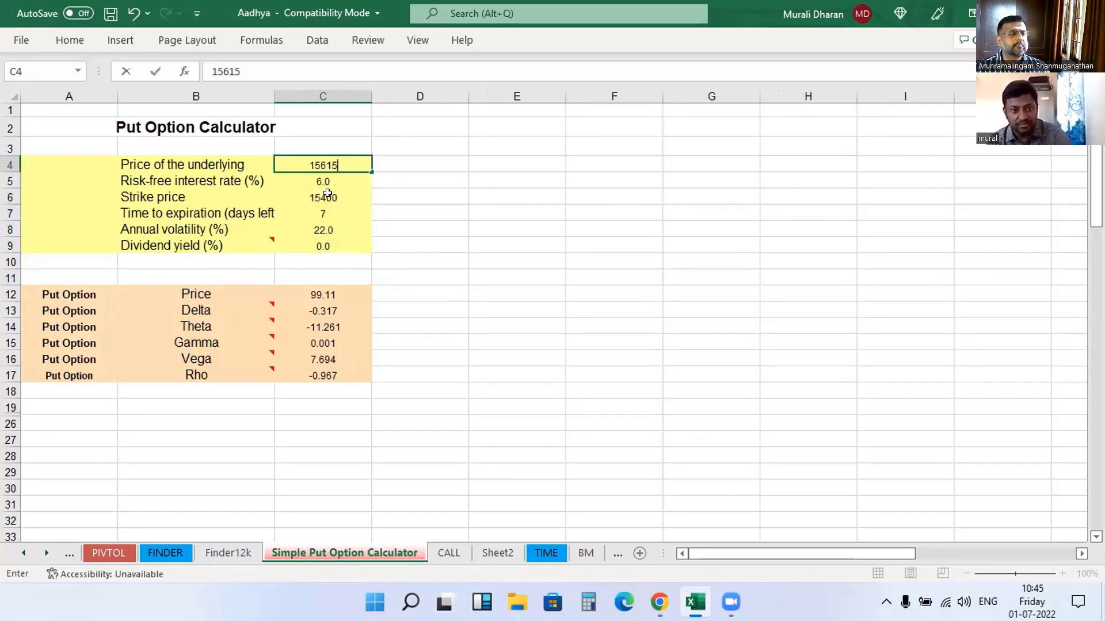
pyautogui.click(325, 195)
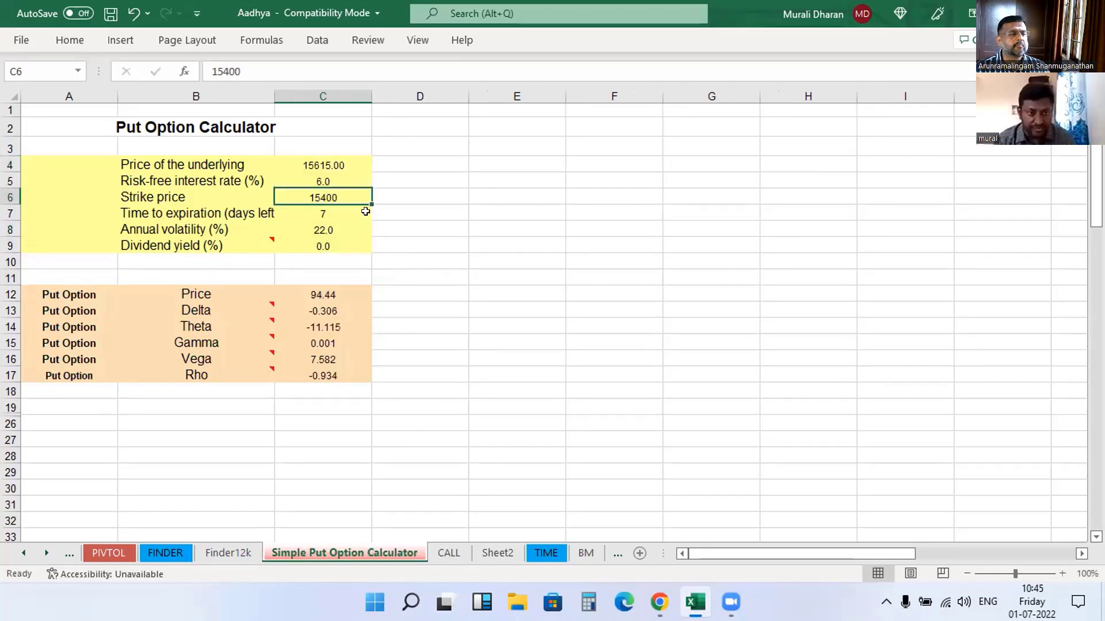
pyautogui.press('Down')
pyautogui.press('Down')
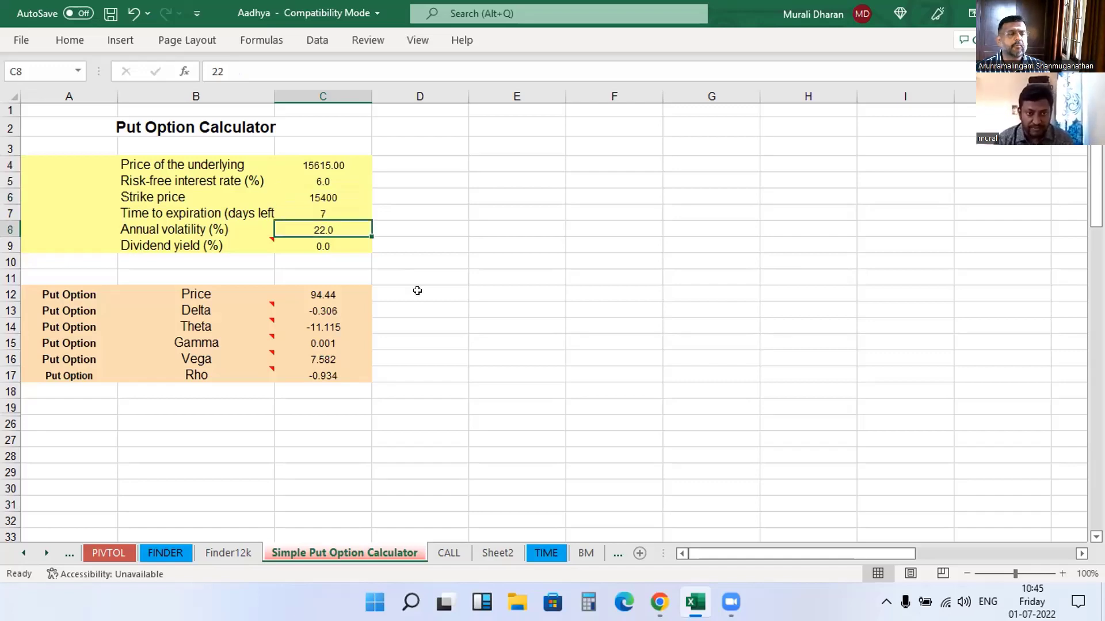
# - Set the put calculator's time to expiration to 7.5 days and select the resulting put price cell
pyautogui.click(327, 212)
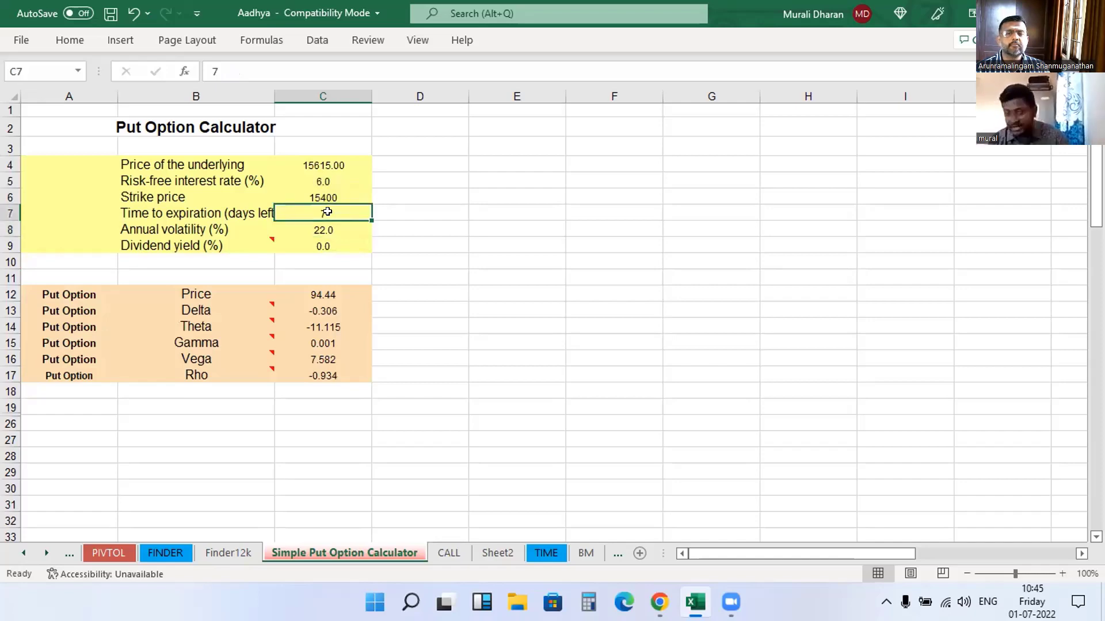
pyautogui.press('F2')
pyautogui.press('BackSpace')
pyautogui.write('8')
pyautogui.click(375, 229)
pyautogui.press('Left')
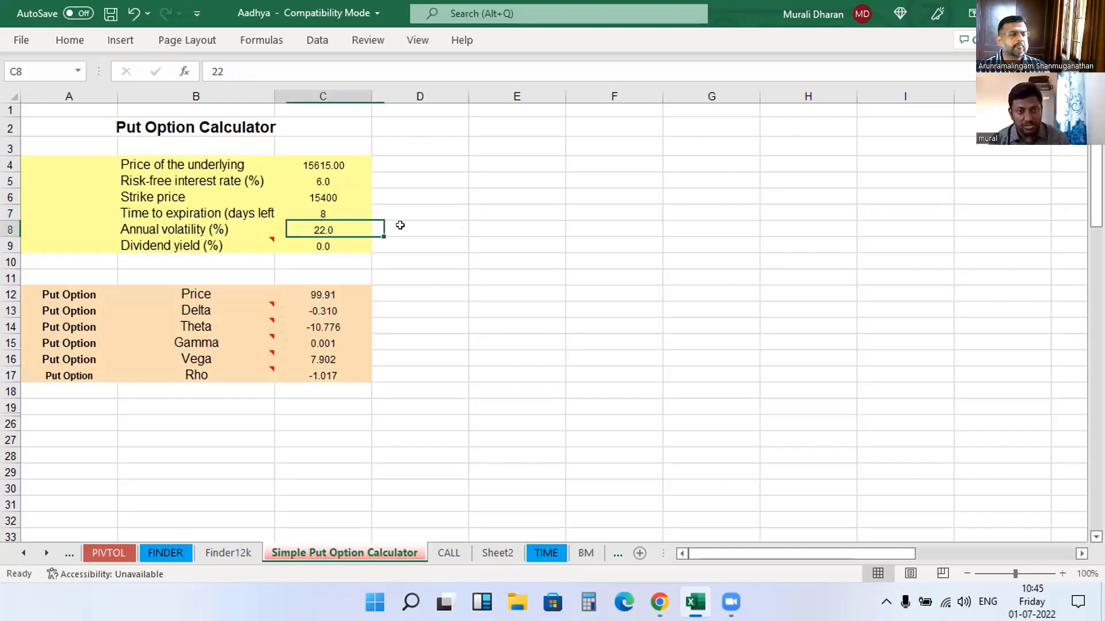
pyautogui.press('Up')
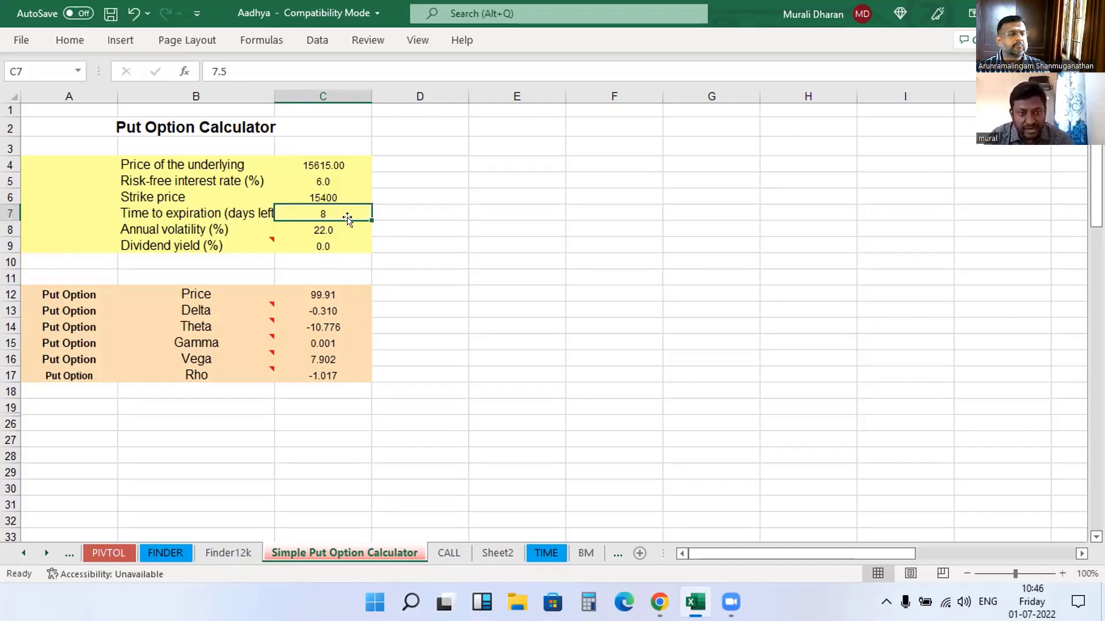
pyautogui.press('Down')
pyautogui.press('Down')
pyautogui.press('Down')
pyautogui.press('Down')
pyautogui.press('Down')
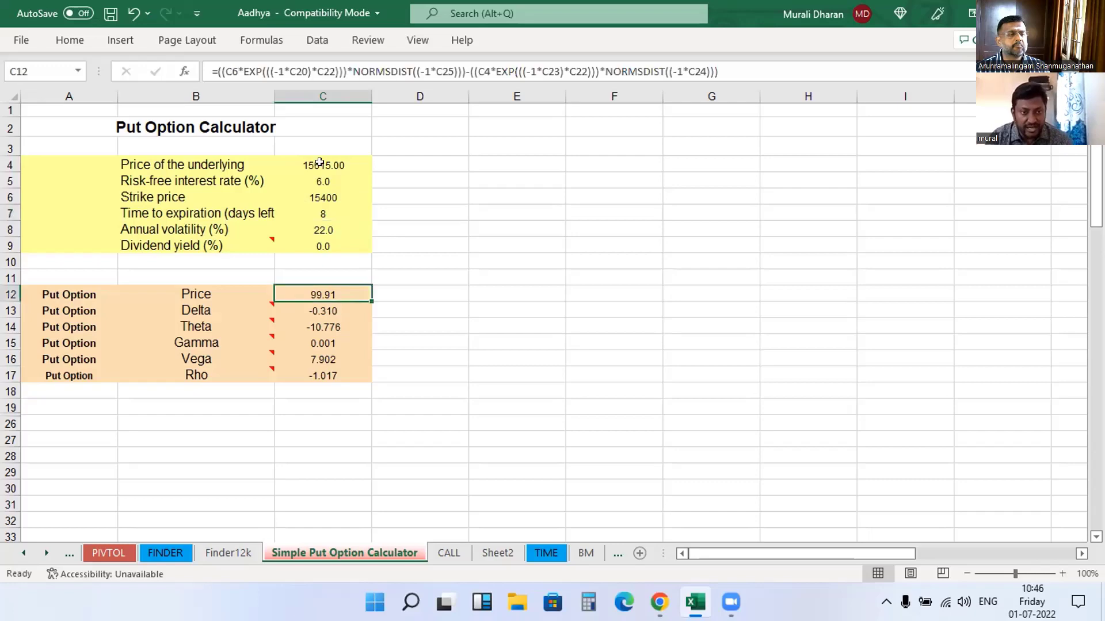
# - Copy the put calculator's input values C4:C9 and paste them over the inputs starting at C4 on the CALL sheet
pyautogui.moveTo(319, 163); pyautogui.dragTo(323, 244)
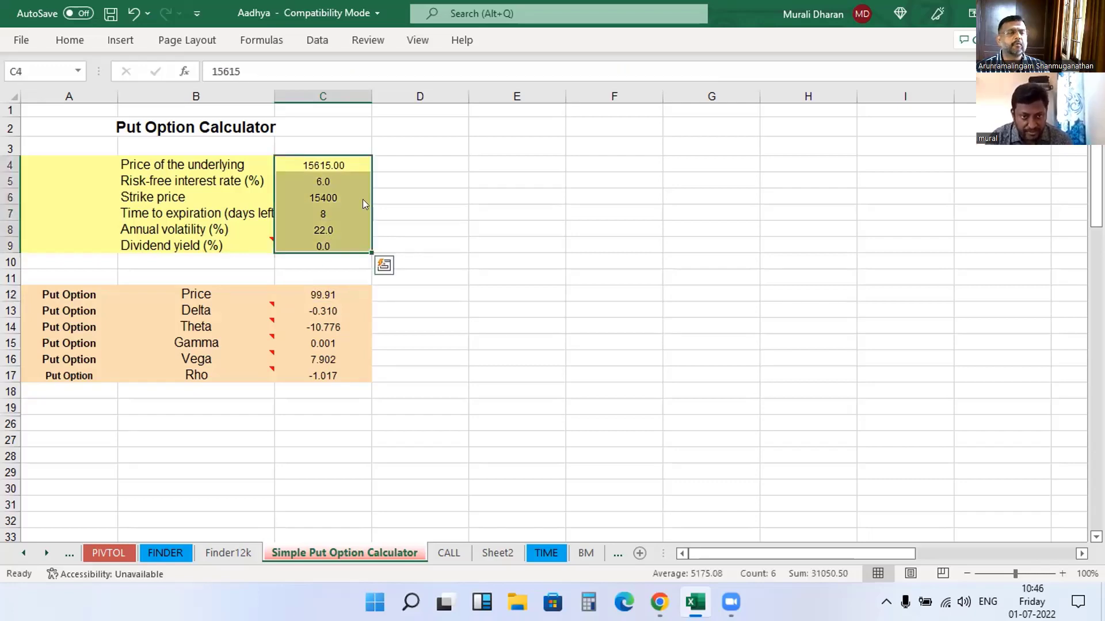
pyautogui.rightClick(366, 193)
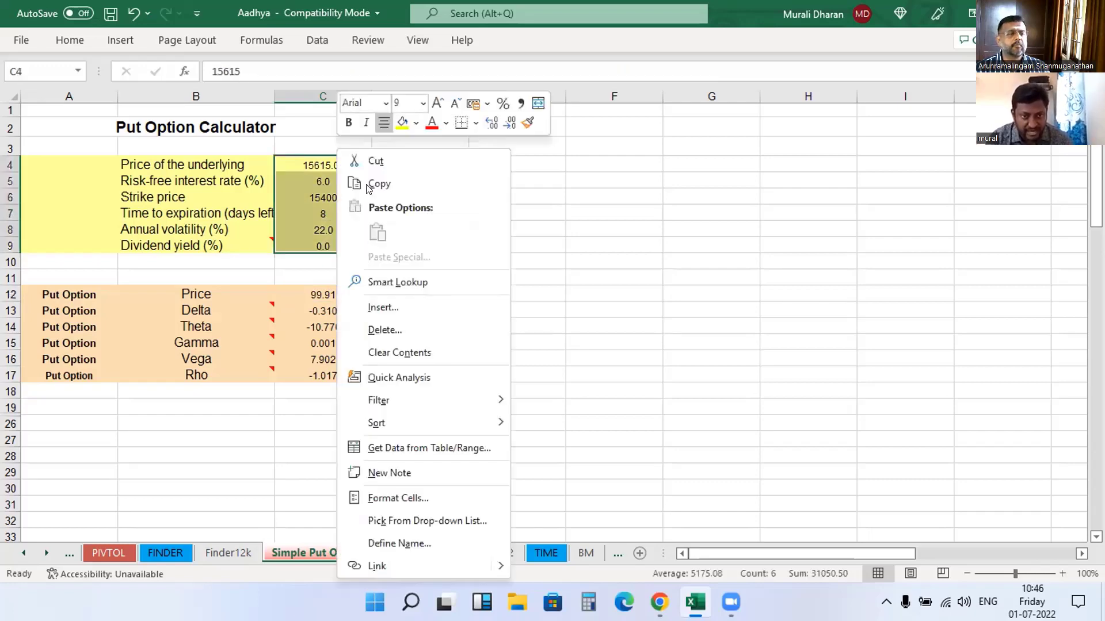
pyautogui.press('c')
pyautogui.click(449, 553)
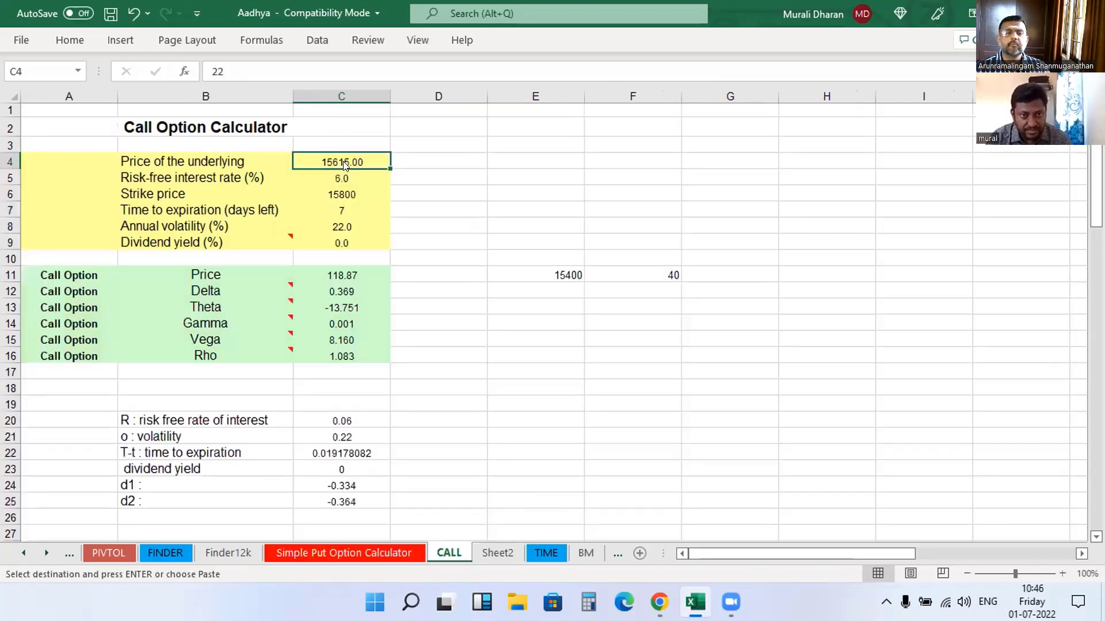
pyautogui.hotkey('shift', 'F10')
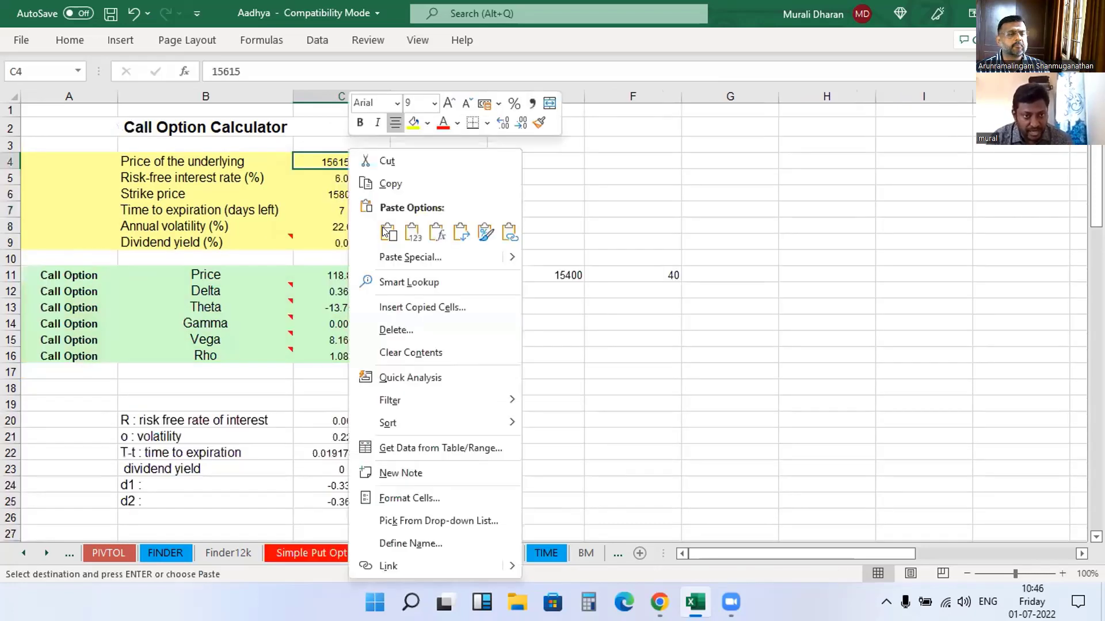
pyautogui.click(386, 231)
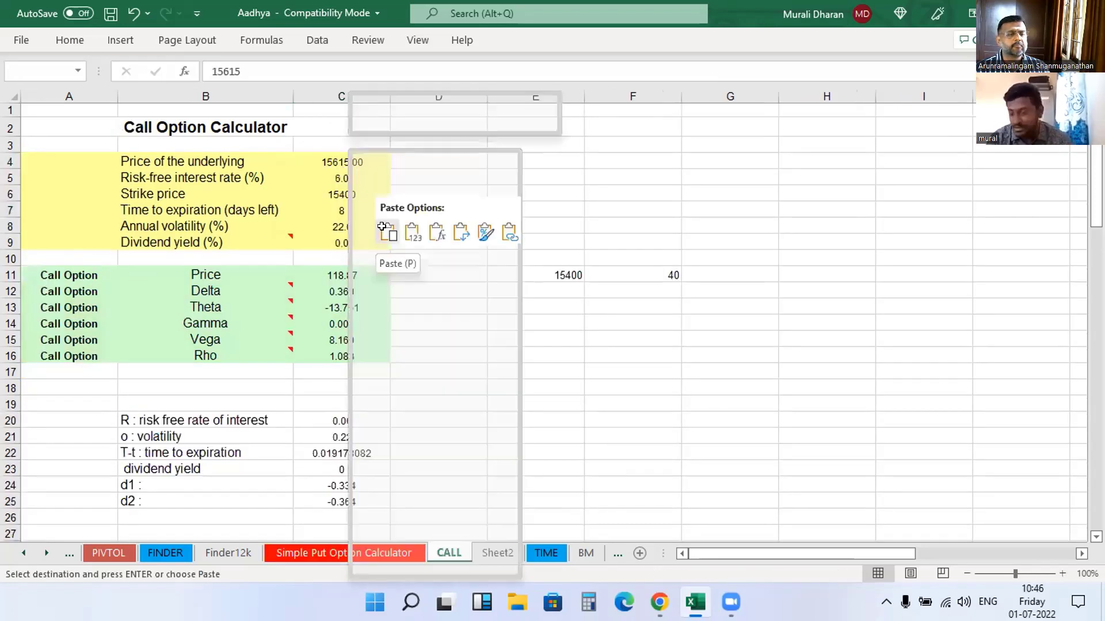
pyautogui.click(426, 286)
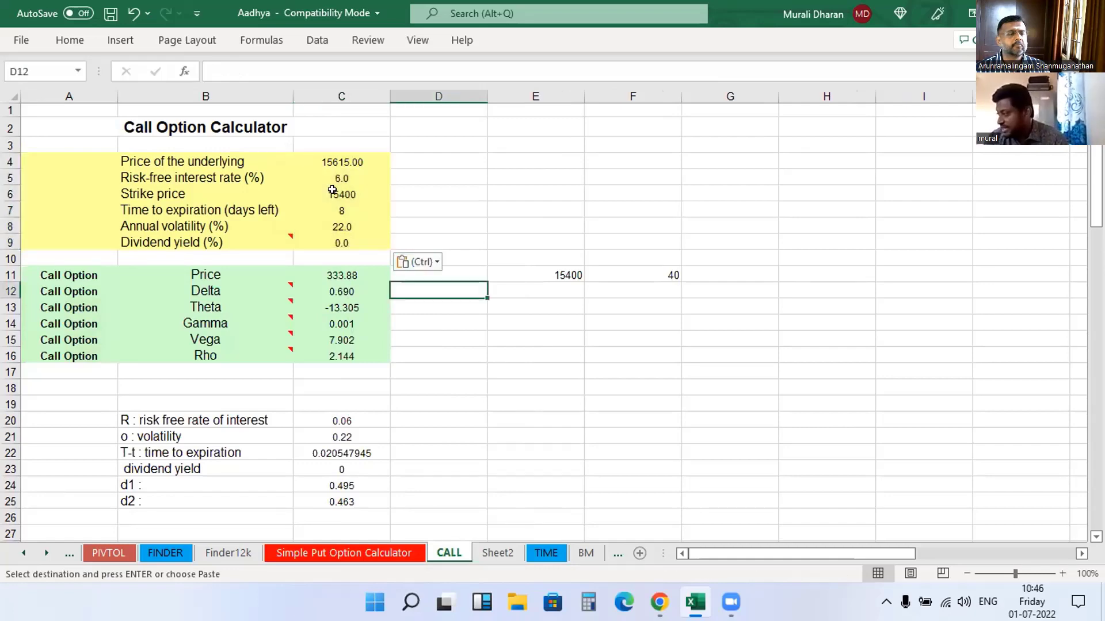
# - Set the Call Option Calculator's strike price to 15800 and select its time to expiration cell
pyautogui.press('Left')
pyautogui.press('Up')
pyautogui.press('Up')
pyautogui.press('Up')
pyautogui.press('Up')
pyautogui.press('Up')
pyautogui.press('Up')
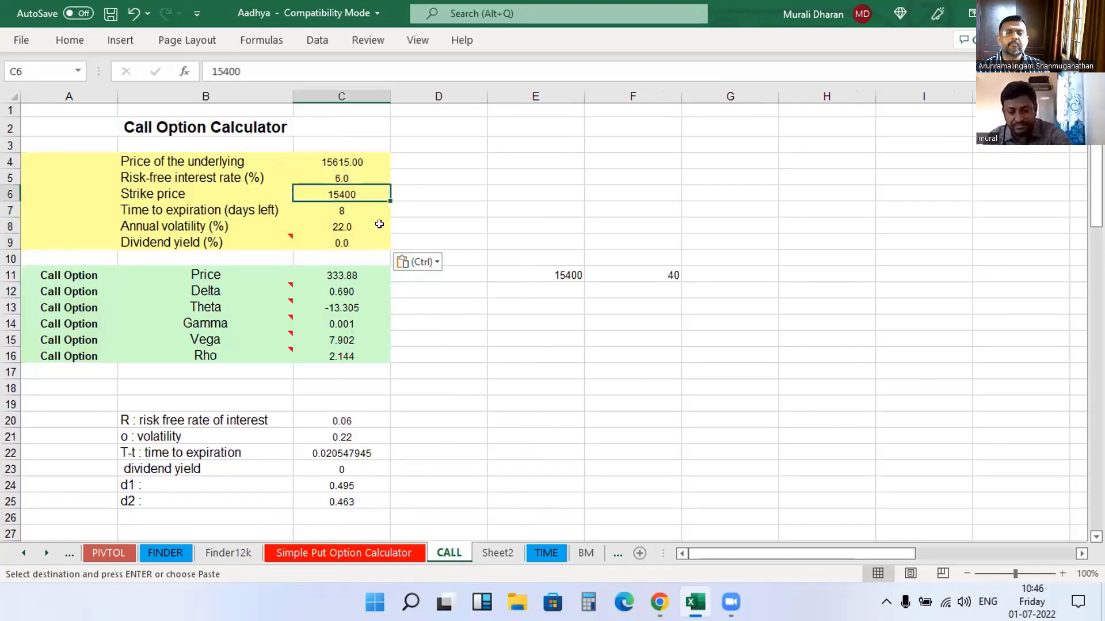
pyautogui.write('15800')
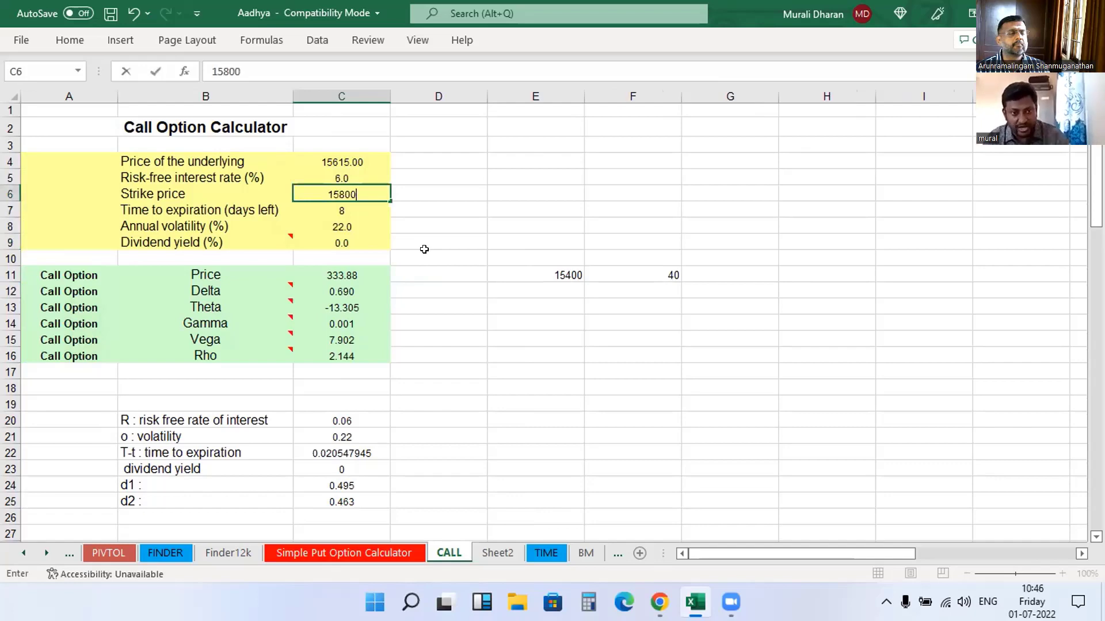
pyautogui.click(425, 249)
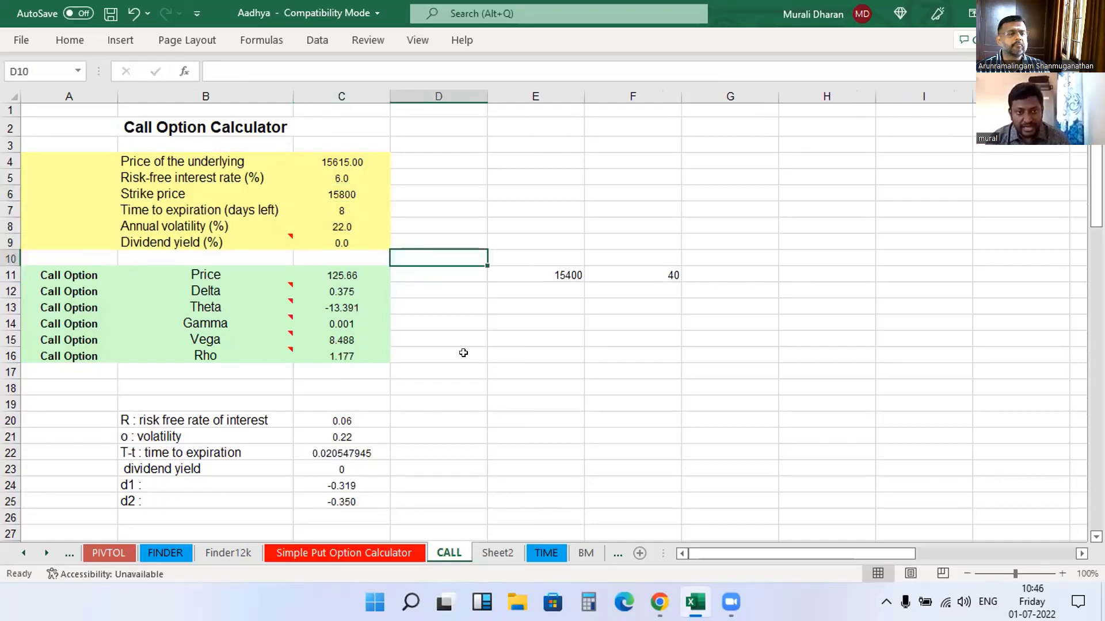
pyautogui.press('Left')
pyautogui.press('Up')
pyautogui.press('Up')
pyautogui.press('Up')
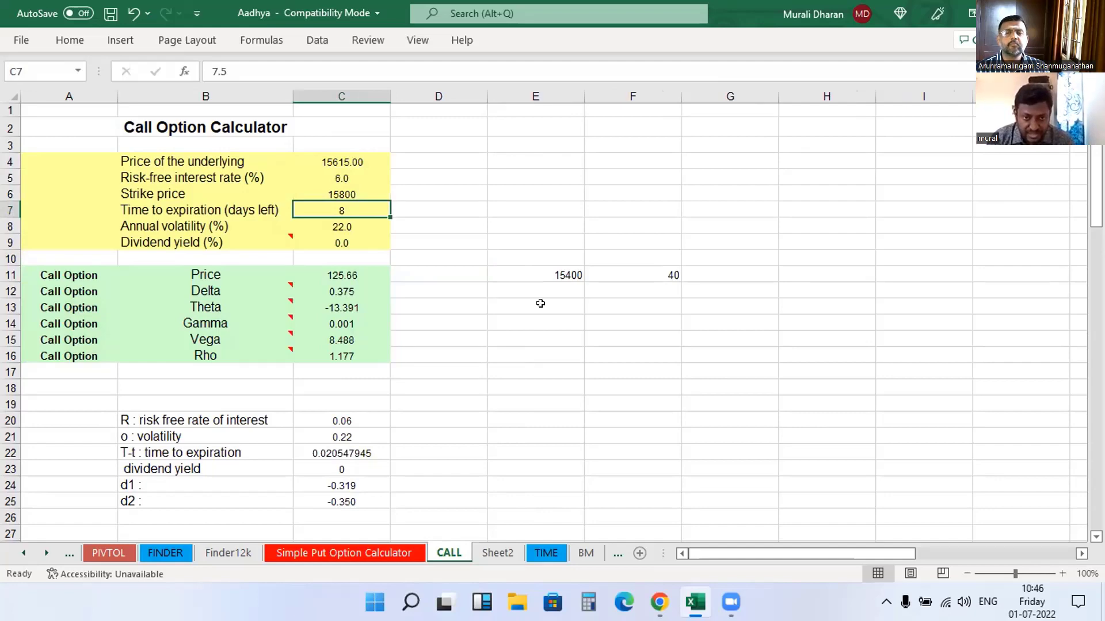
# - Clear the two side values in E11:F11 on the CALL sheet and enter 78 in E11
pyautogui.moveTo(567, 275); pyautogui.dragTo(650, 277)
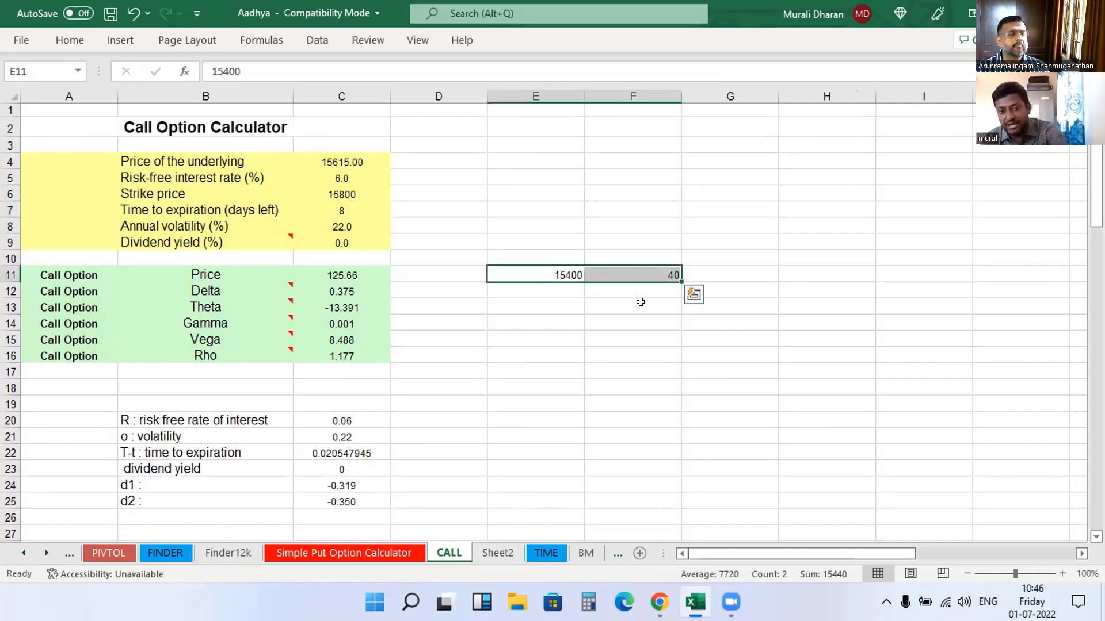
pyautogui.press('Delete')
pyautogui.click(567, 271)
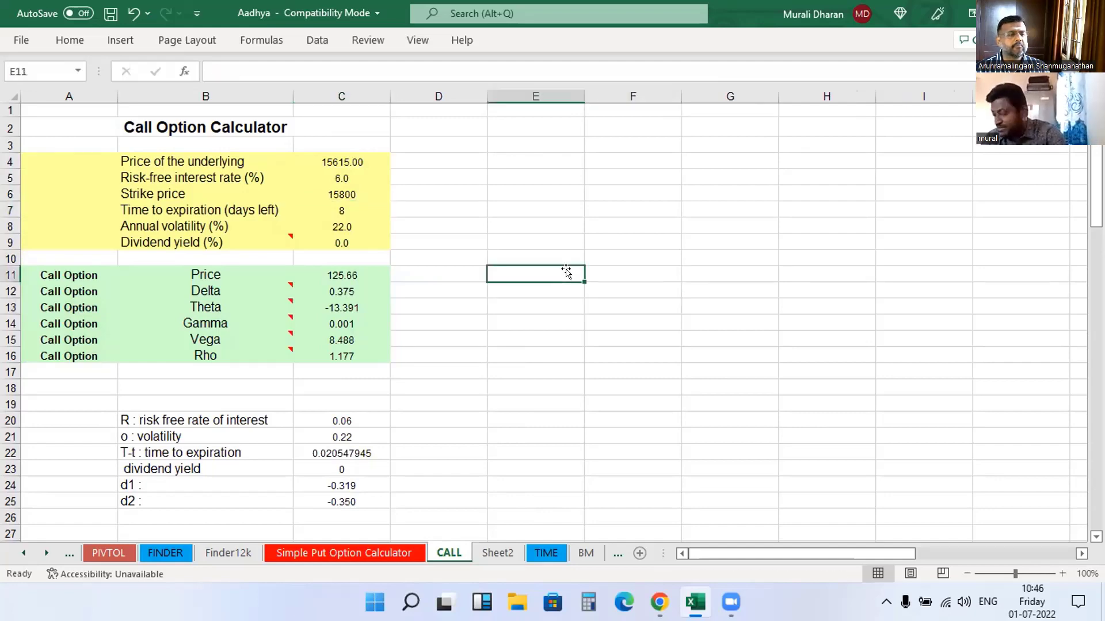
pyautogui.write('78')
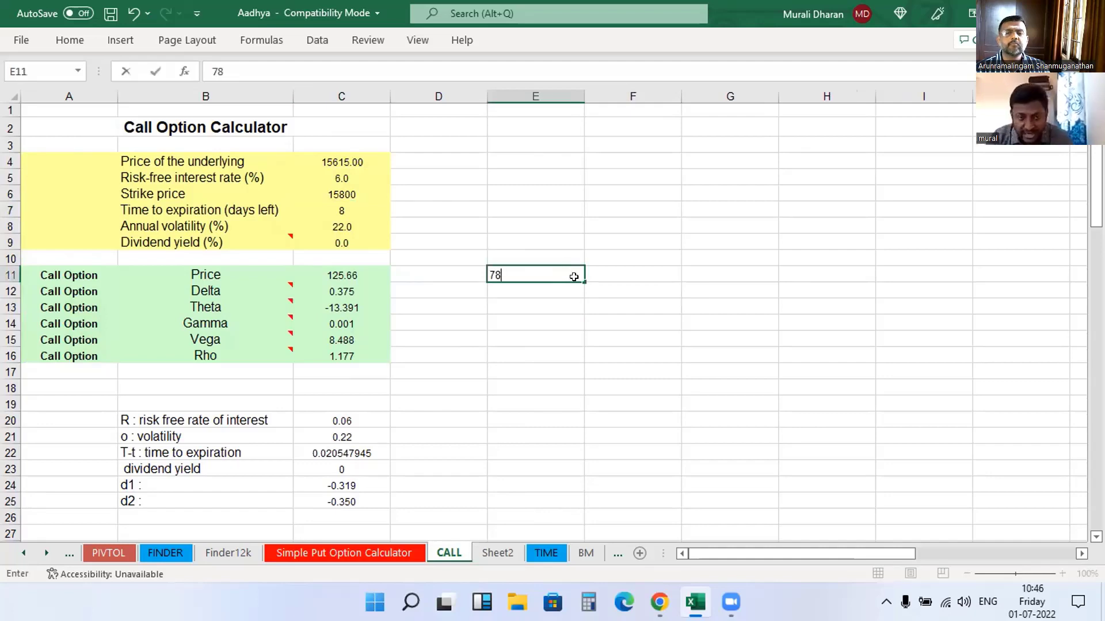
pyautogui.click(618, 340)
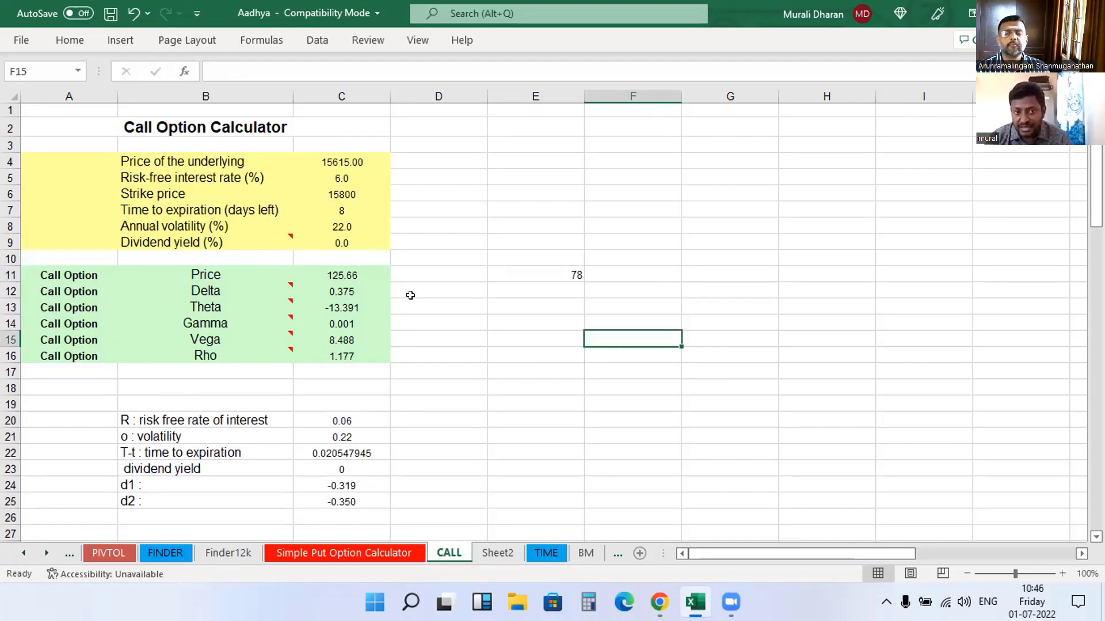
# - Set the Call Option Calculator's time to expiration to 6 days and select the call price cell
pyautogui.click(354, 214)
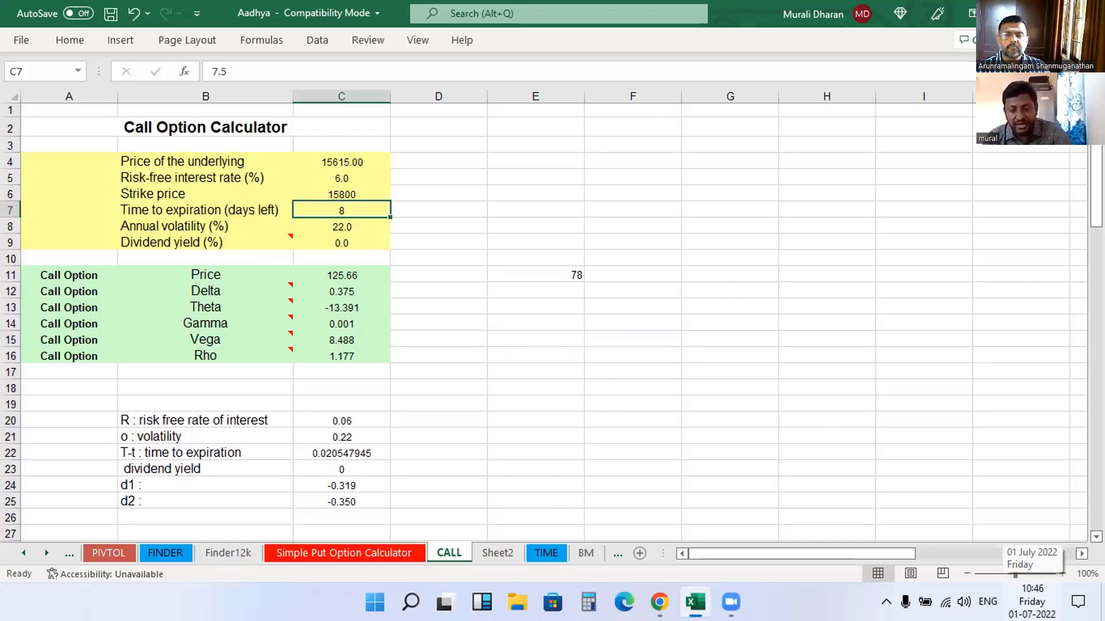
pyautogui.write('6')
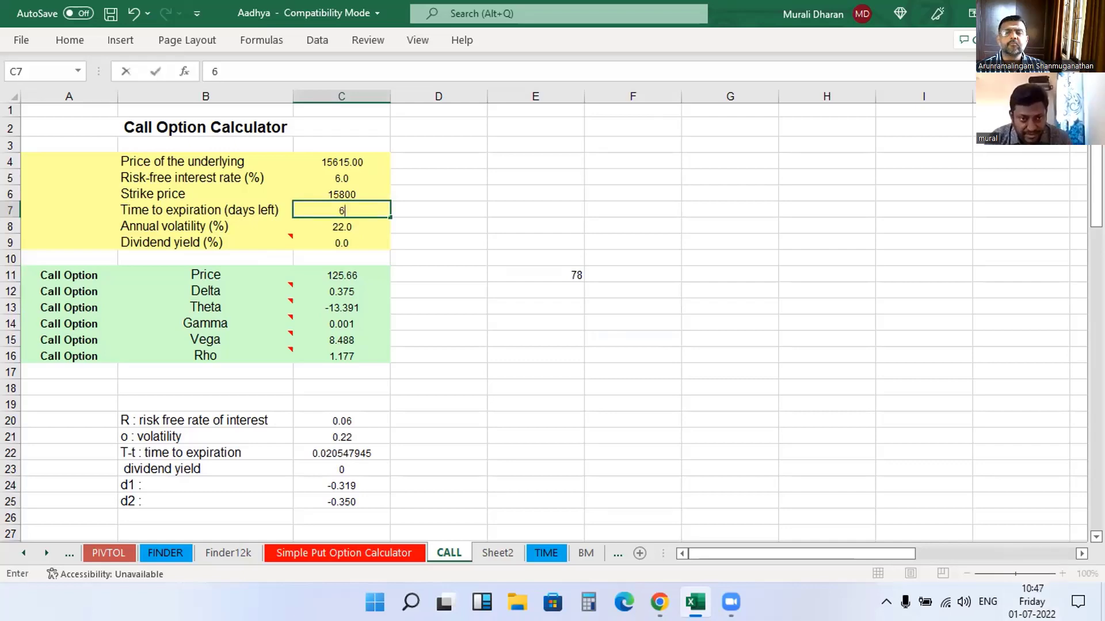
pyautogui.click(633, 468)
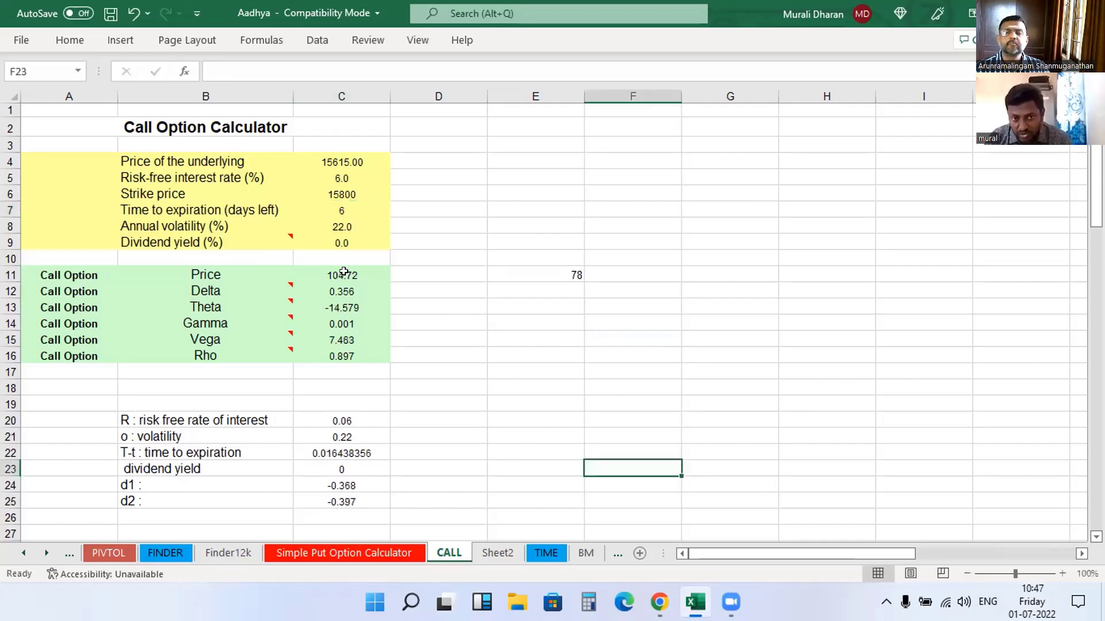
pyautogui.click(344, 274)
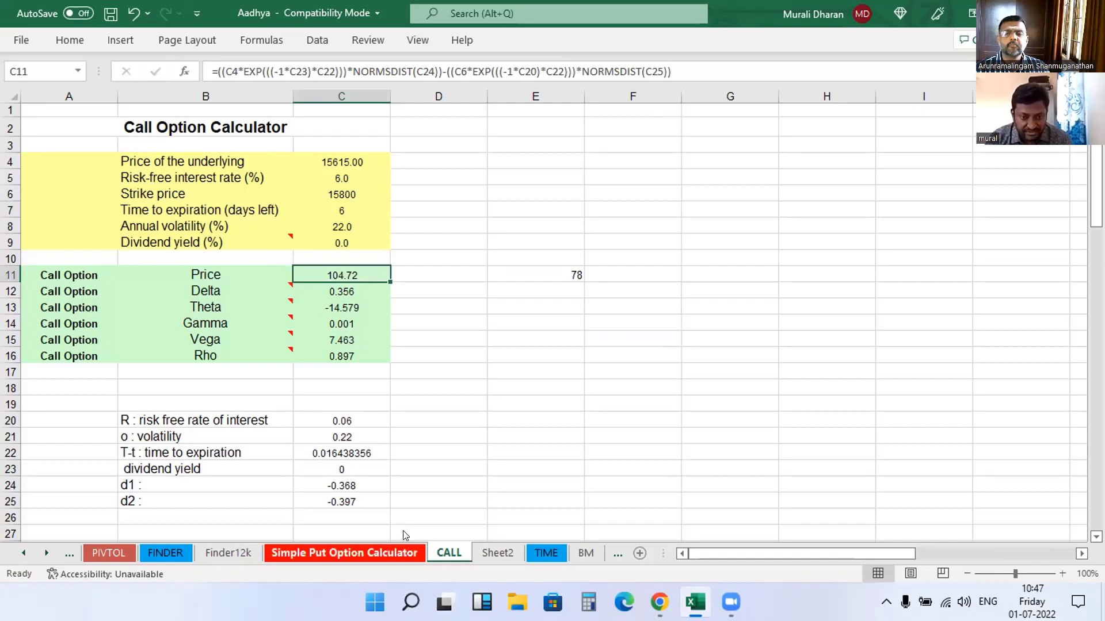
# - Set the time to expiration on the Simple Put Option Calculator sheet to 6 days and compare it with the CALL sheet
pyautogui.click(397, 553)
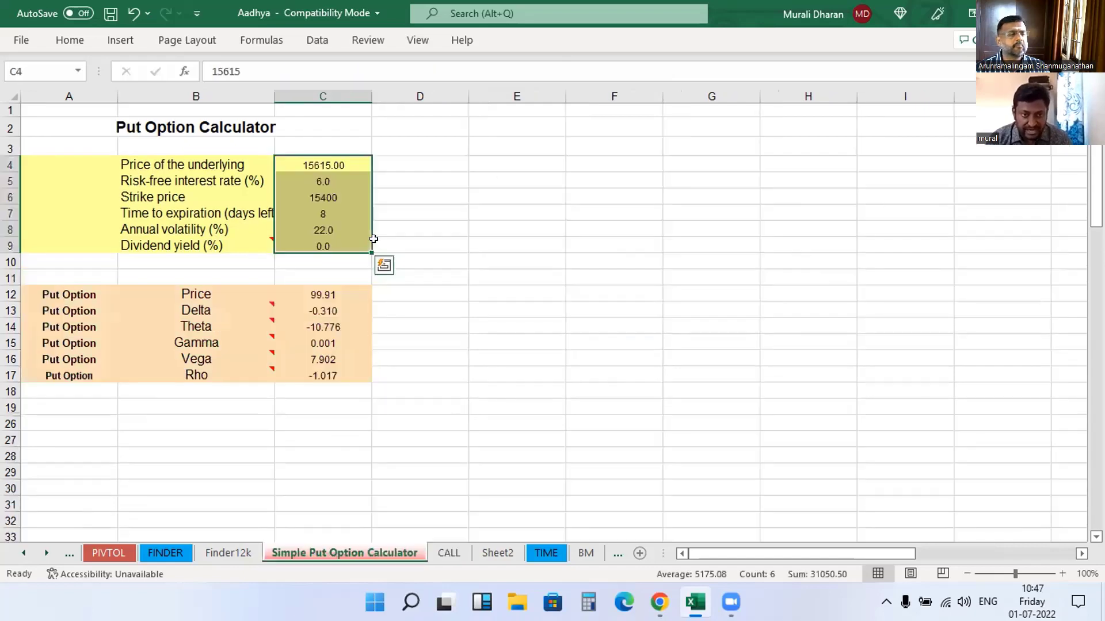
pyautogui.click(321, 213)
pyautogui.write('6')
pyautogui.click(448, 283)
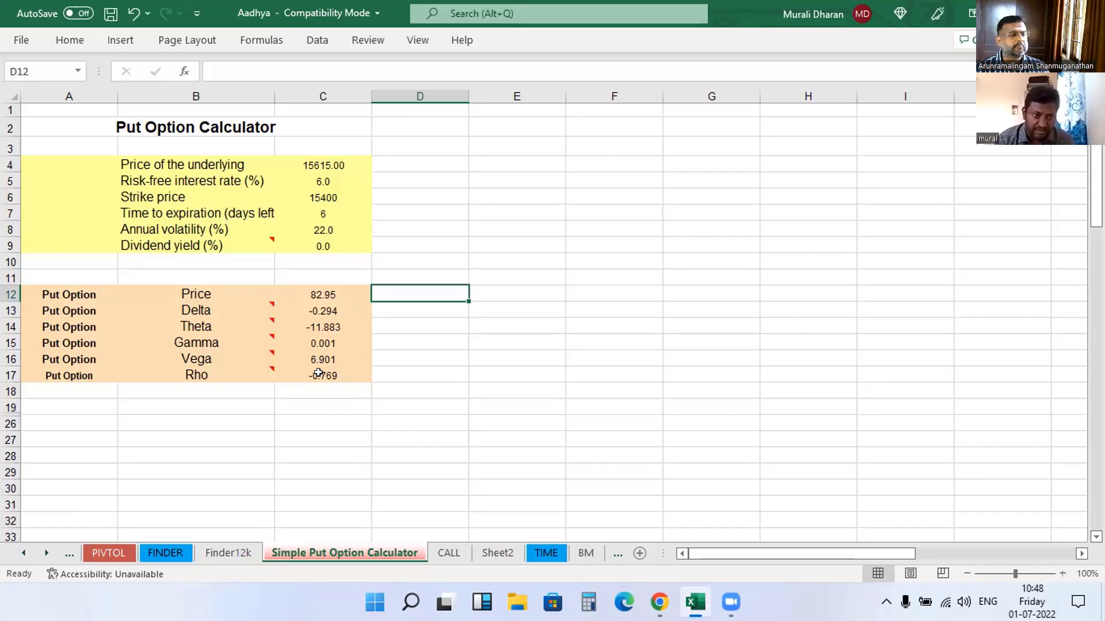
pyautogui.click(444, 555)
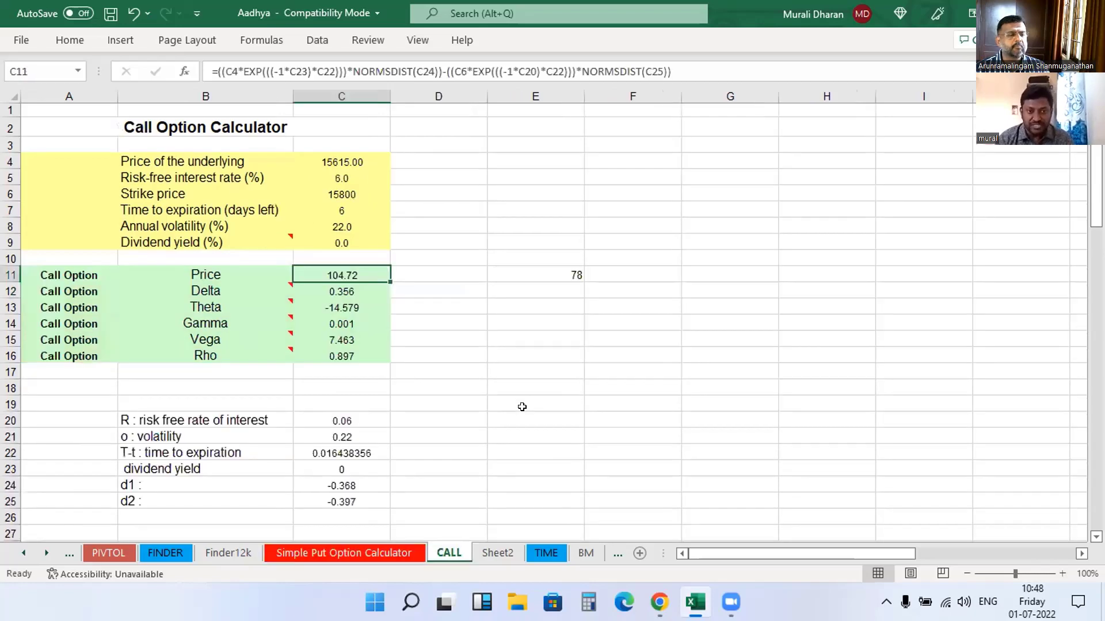
pyautogui.hotkey('ctrl', 'pageup')
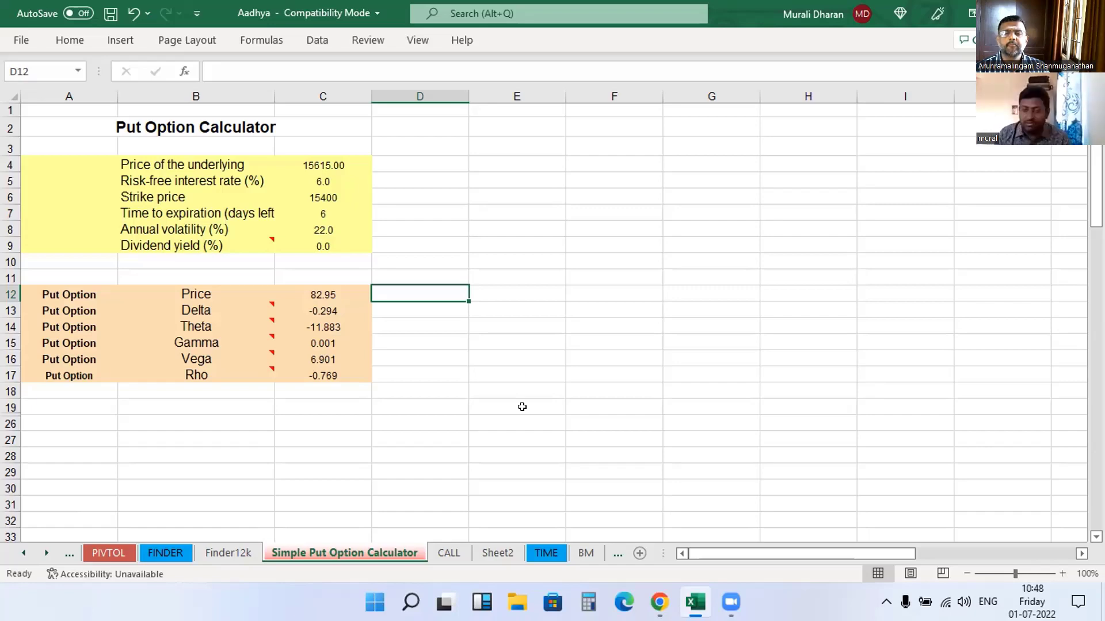
pyautogui.click(653, 406)
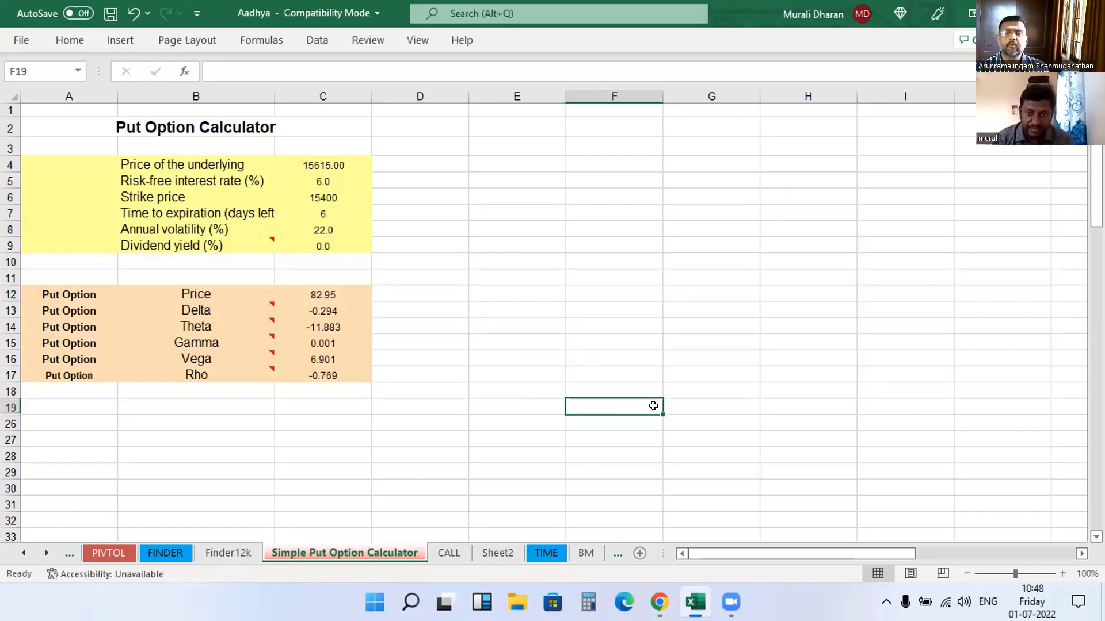